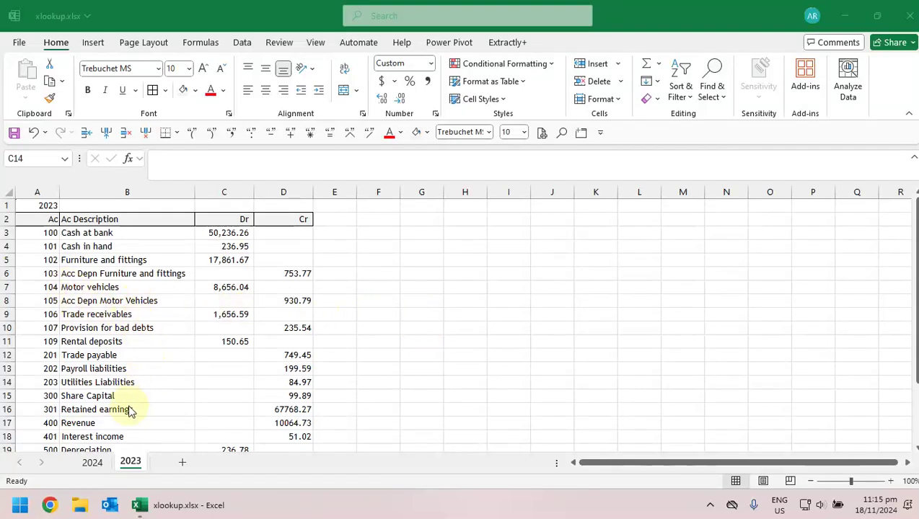
On the 2024 sheet, enter the debit-minus-credit formula +C4-D4 in E4 and fill it down through the last account row
left_click(98, 465)
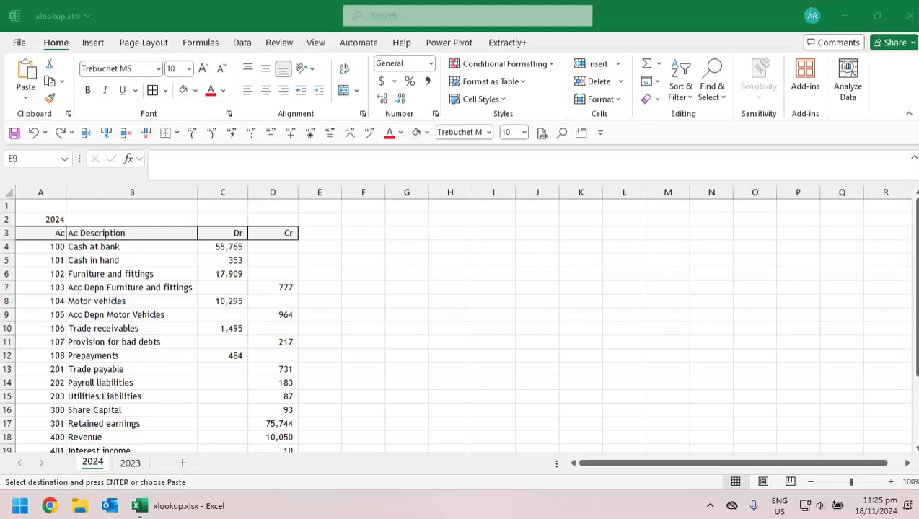
left_click(324, 247)
key("Escape")
type("+")
left_click(242, 247)
type("-")
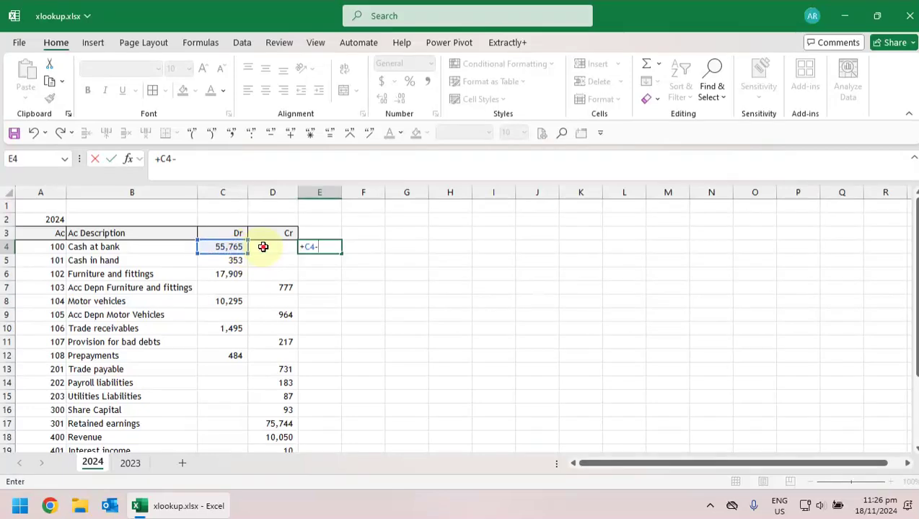
left_click(263, 247)
key("Return")
left_click(337, 250)
double_click(342, 254)
scroll(330, 367, "down", 6)
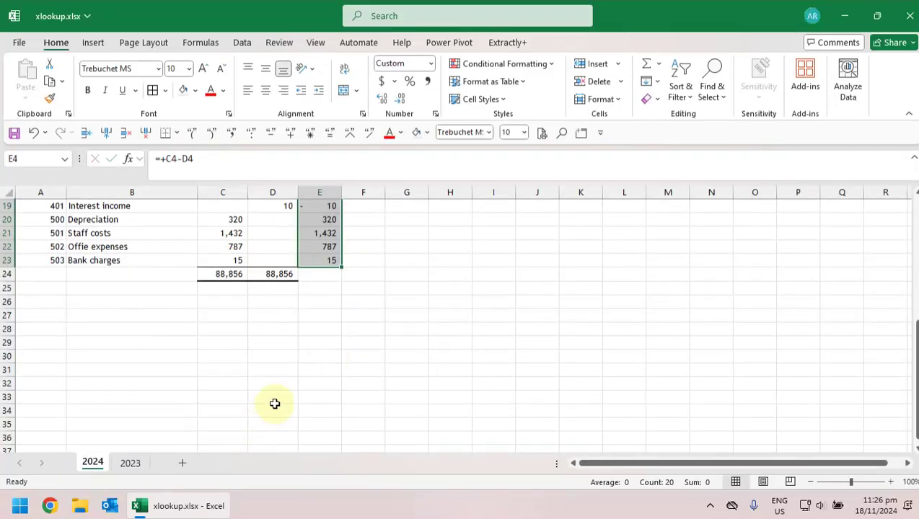
scroll(273, 404, "up", 5)
On the 2023 sheet, enter the net balance formula +C3-D3 in E3 and fill it down for every account
left_click(130, 465)
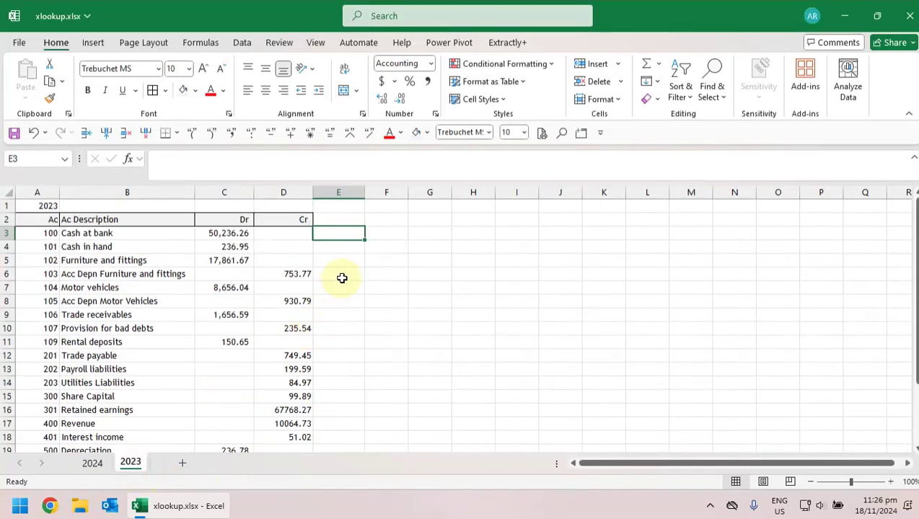
type("+")
left_click(250, 232)
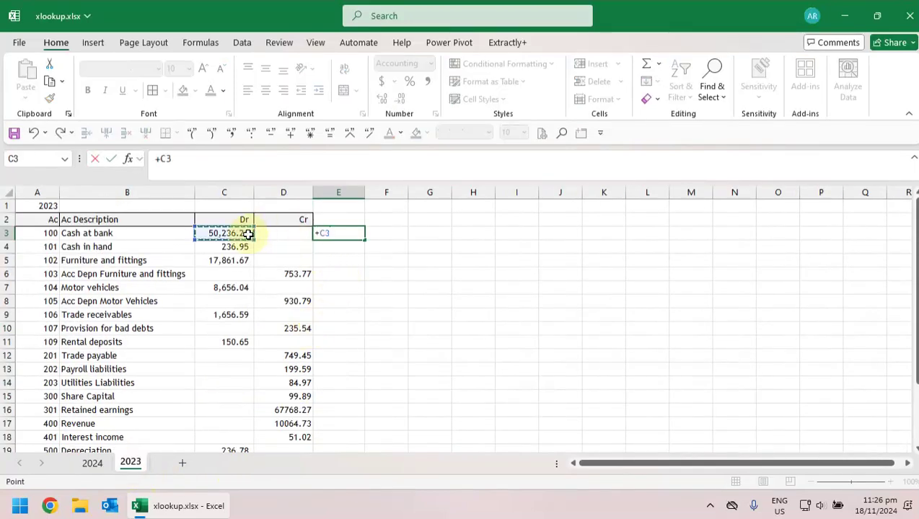
type("-")
left_click(274, 234)
key("Return")
left_click(353, 232)
double_click(366, 240)
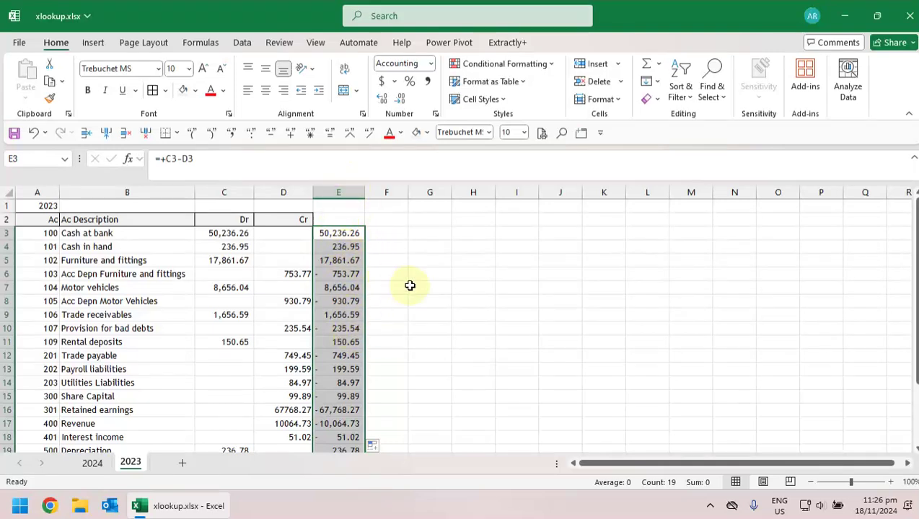
Replace the net balance formulas in column E of the 2023 sheet with their values
key("ctrl+c")
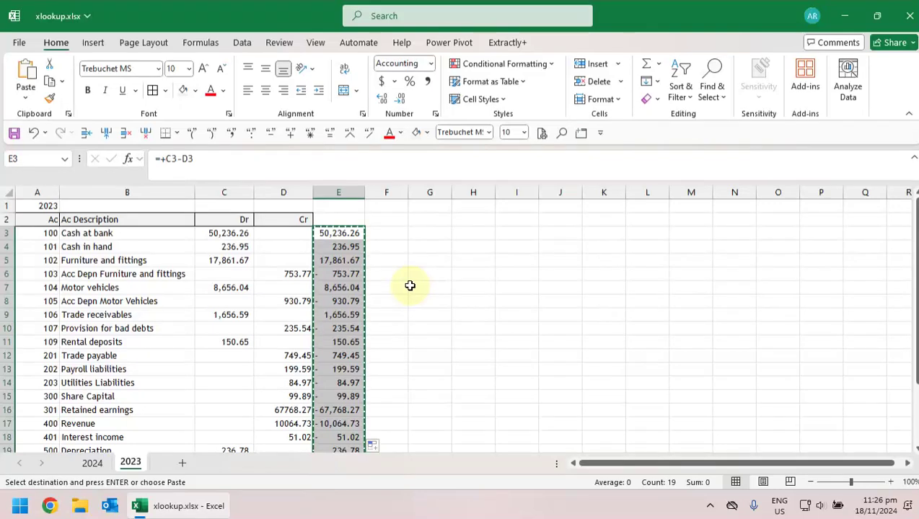
key("ctrl+v")
left_click(388, 444)
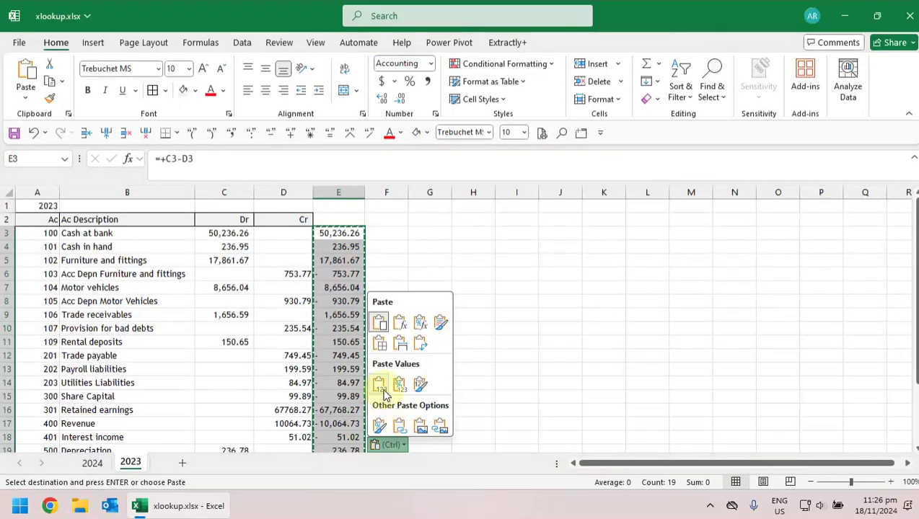
left_click(376, 387)
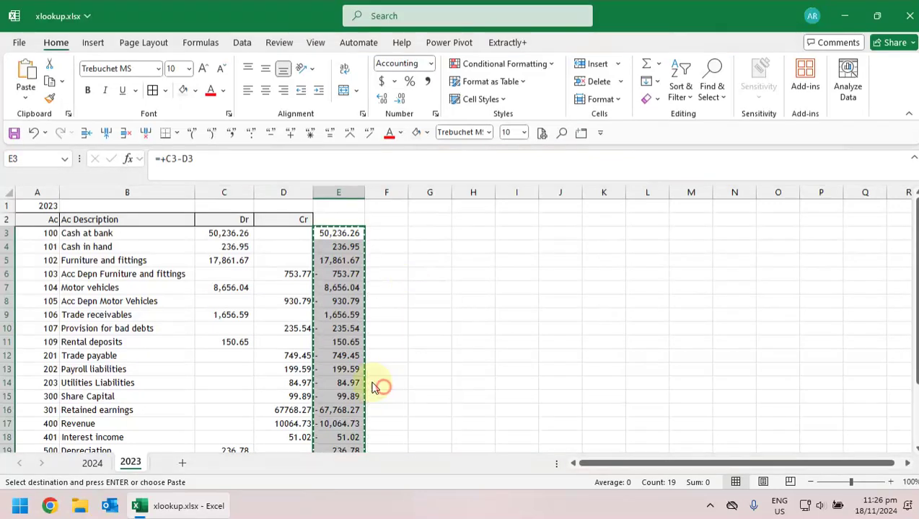
Convert the net balance formulas in column E of the 2024 sheet to plain values
left_click(91, 463)
scroll(390, 310, "up", 1)
left_click(363, 444)
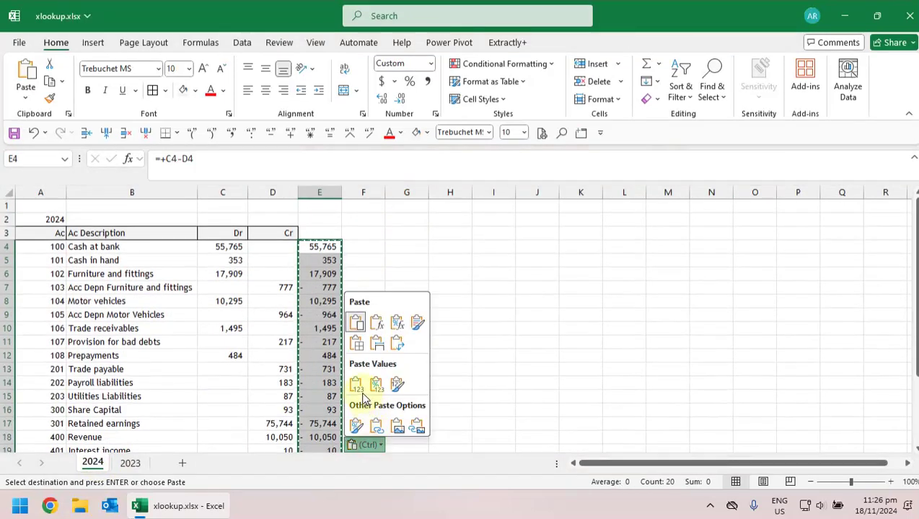
left_click(358, 387)
left_click(420, 343)
Delete the Dr and Cr columns, C and D, on both the 2024 and 2023 sheets
left_click_drag(287, 194, 222, 194)
left_click(145, 132)
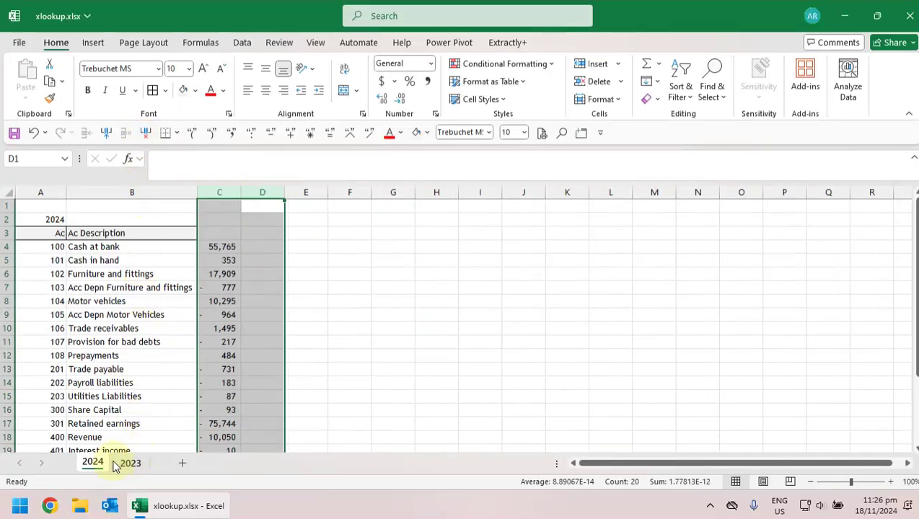
left_click(130, 463)
left_click_drag(283, 193, 229, 192)
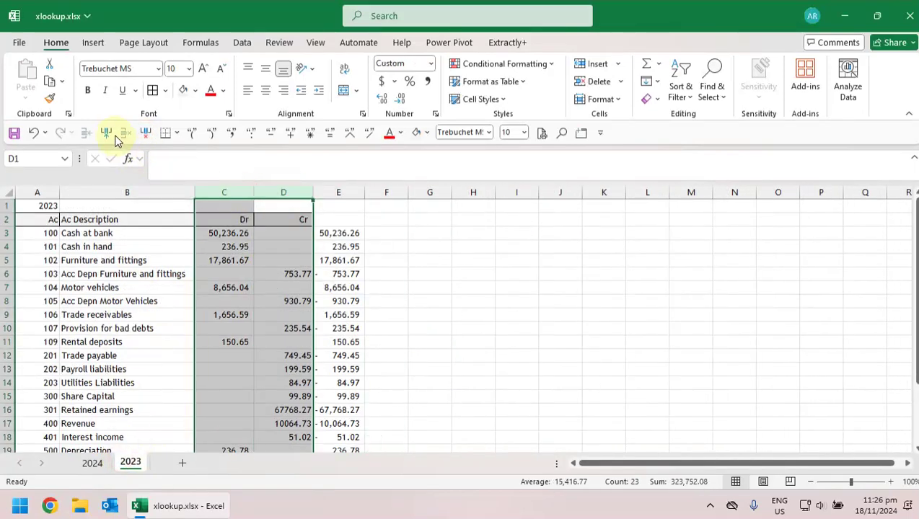
left_click(142, 132)
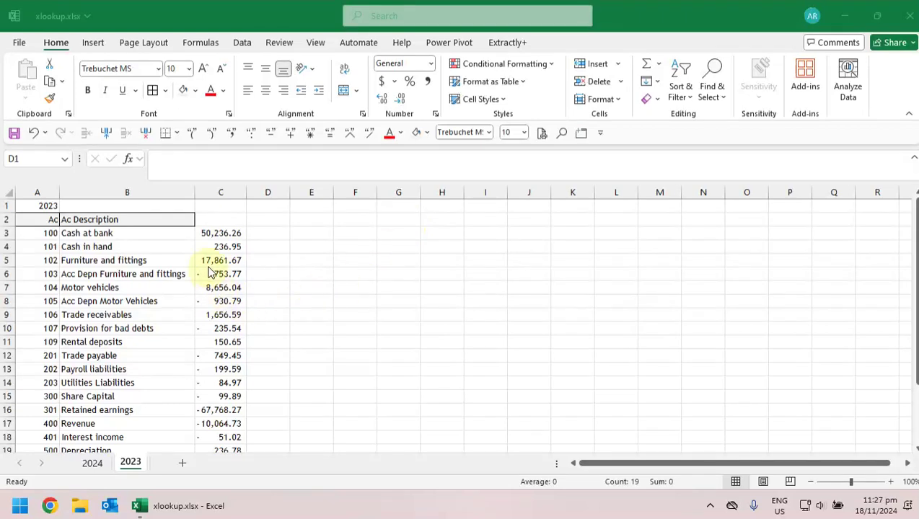
Enter the text header 2023 in C2 above the balances on the 2023 sheet
left_click(220, 221)
left_click(220, 220)
type("'2023")
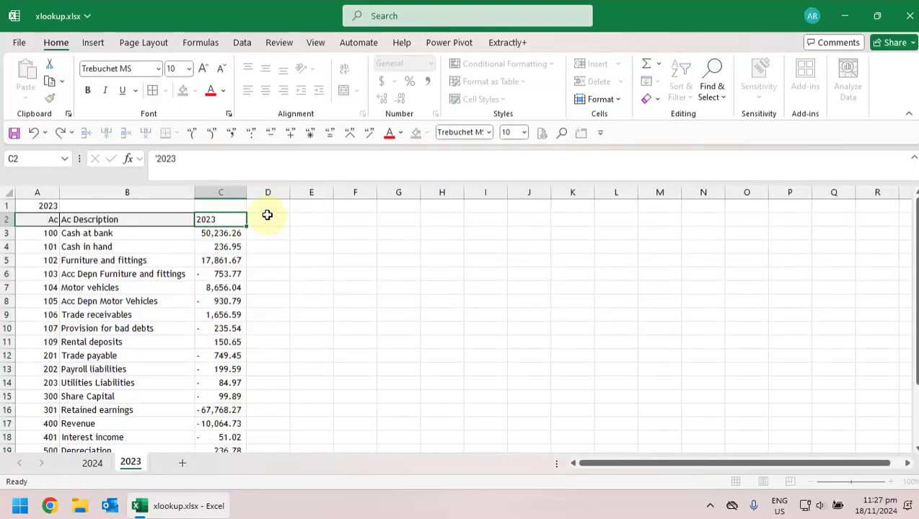
key("Return")
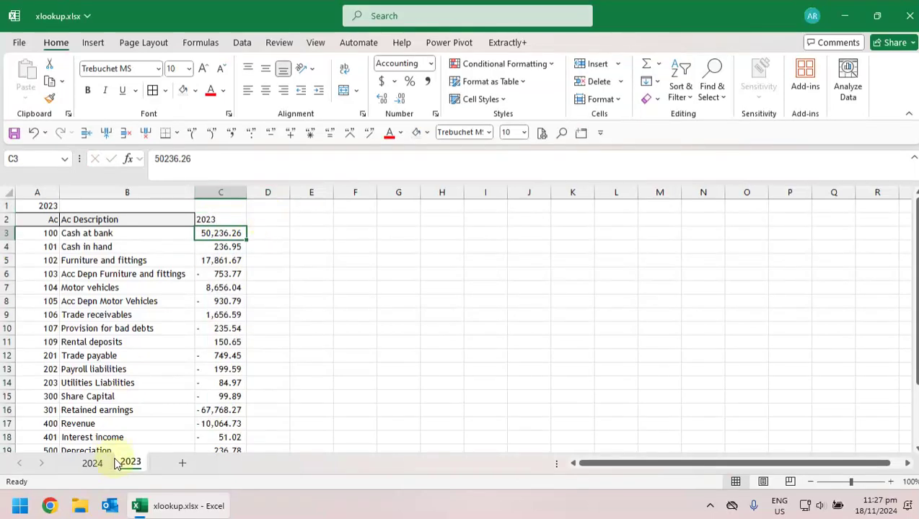
Enter the text header 2024 in C3 above the balances on the 2024 sheet
left_click(101, 464)
left_click(215, 235)
type("'2024")
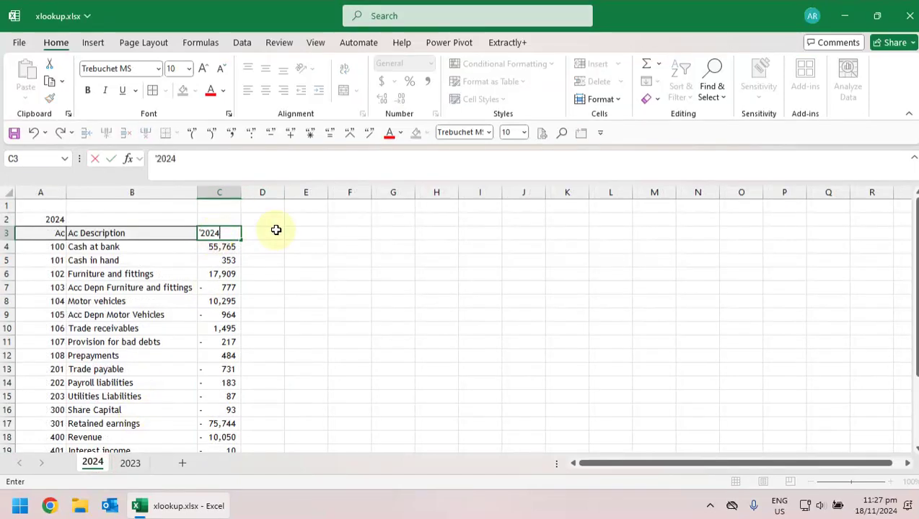
key("Return")
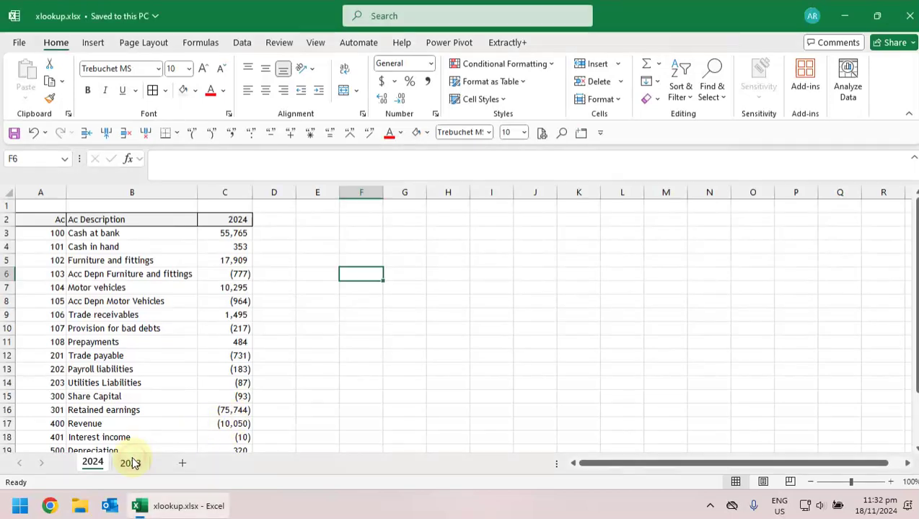
Begin an XLOOKUP formula in D3 of the 2024 sheet with account code A3 as the lookup value
left_click(131, 463)
left_click(92, 463)
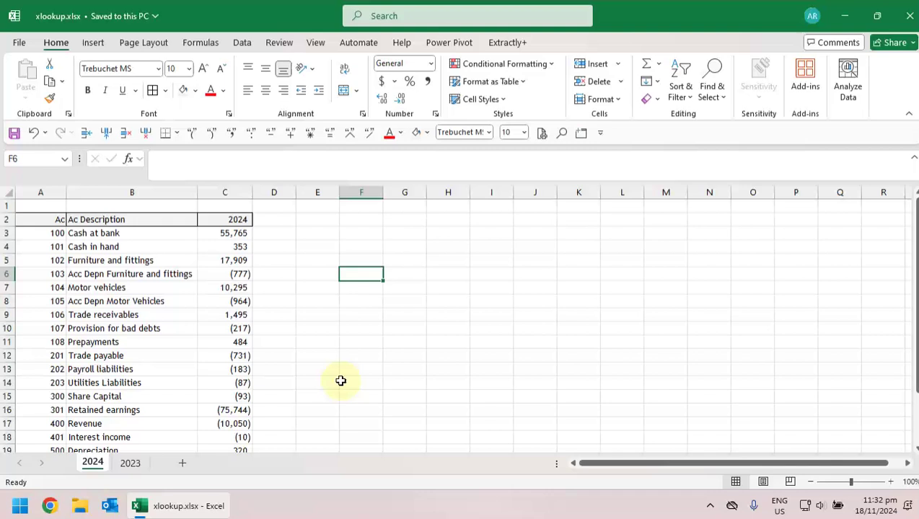
left_click(289, 232)
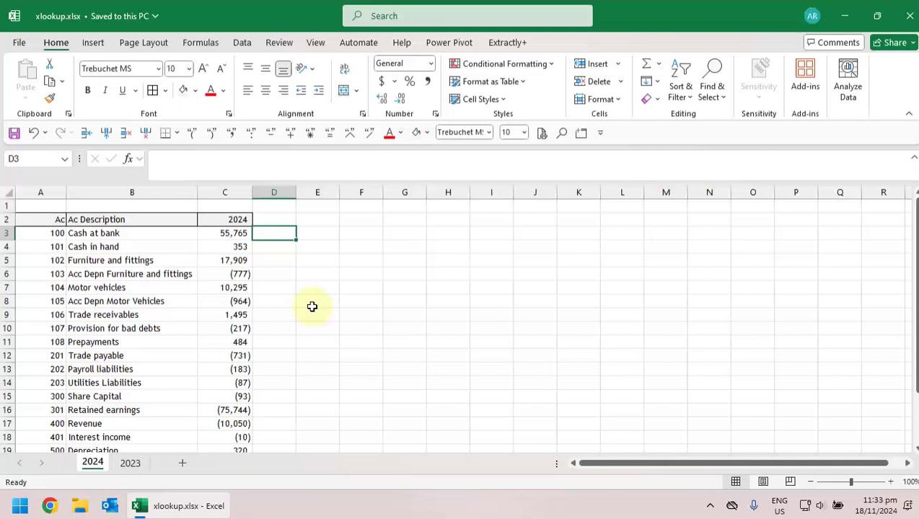
type("=xloo")
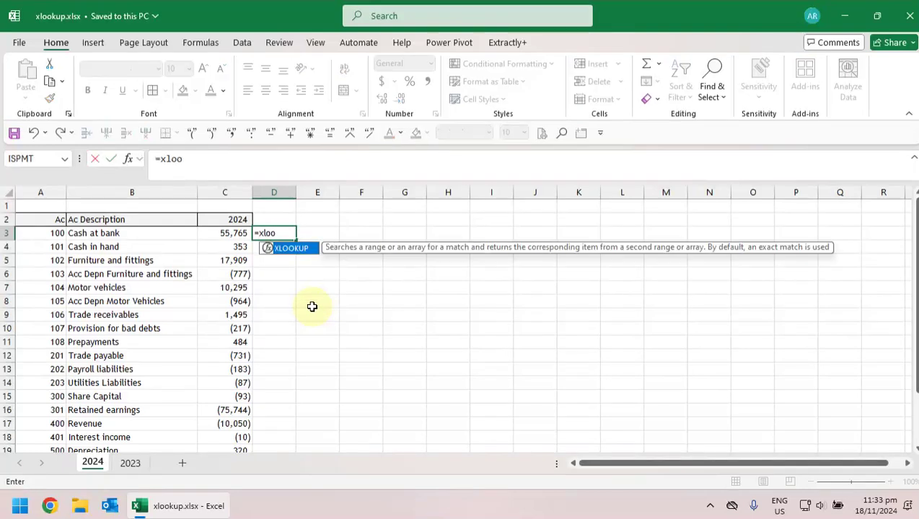
type("kup(")
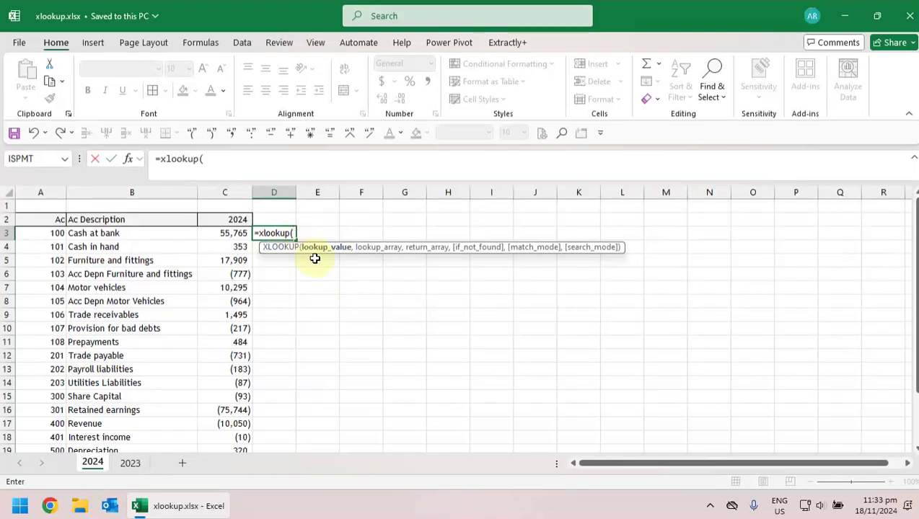
left_click(56, 233)
type(",")
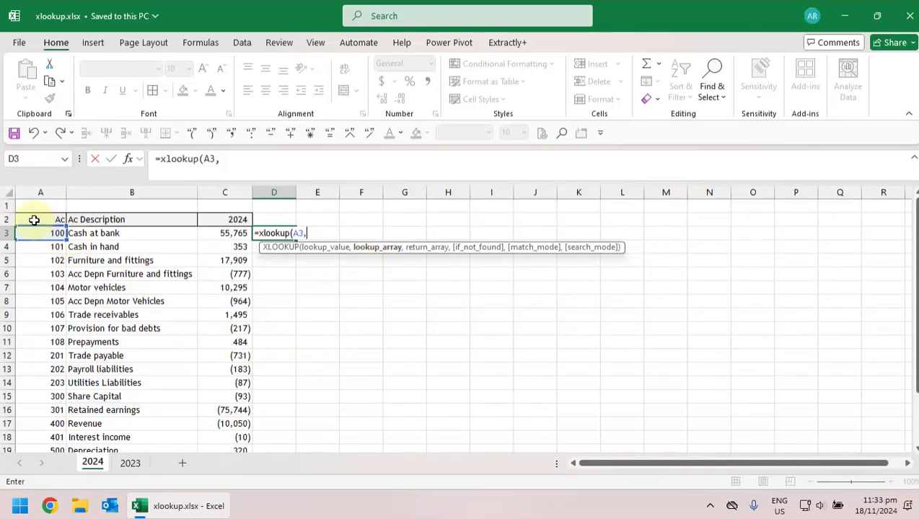
Set the lookup array to the 2023 sheet's account codes, A3:A21
left_click(130, 463)
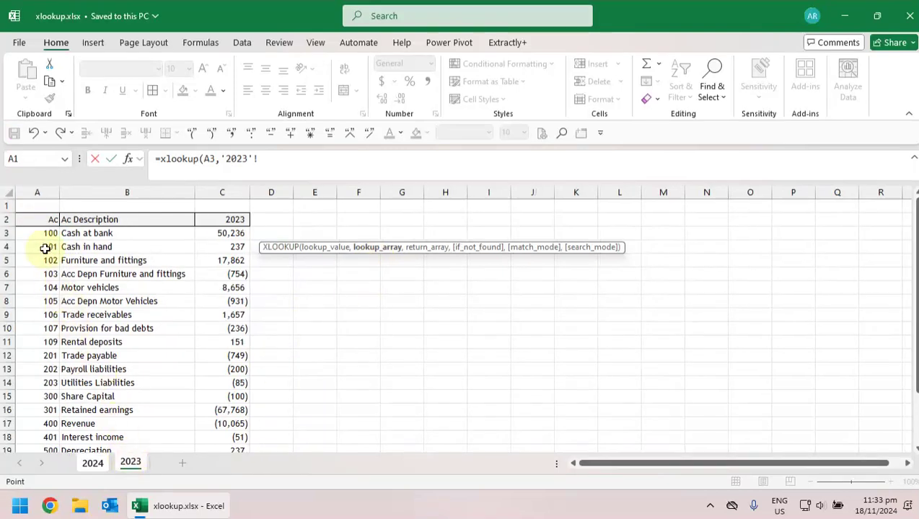
left_click_drag(43, 237, 61, 425)
left_click(292, 160)
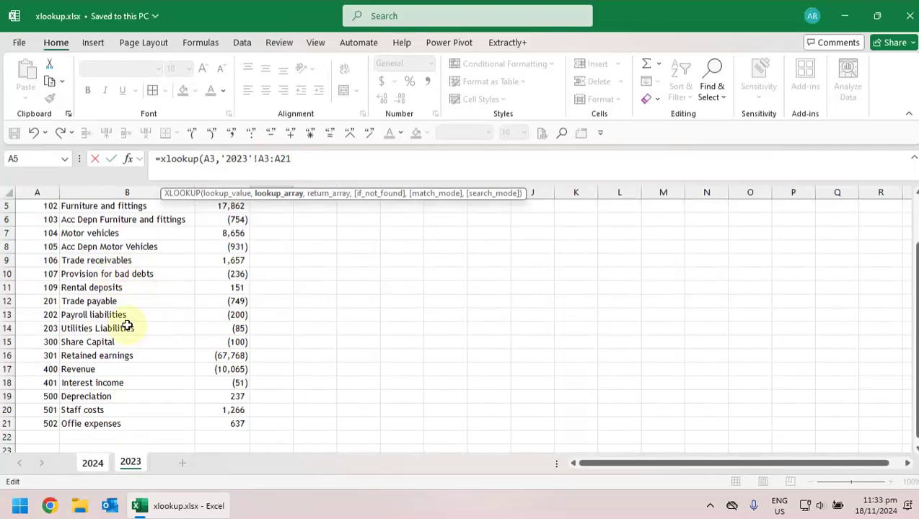
scroll(45, 329, "up", 2)
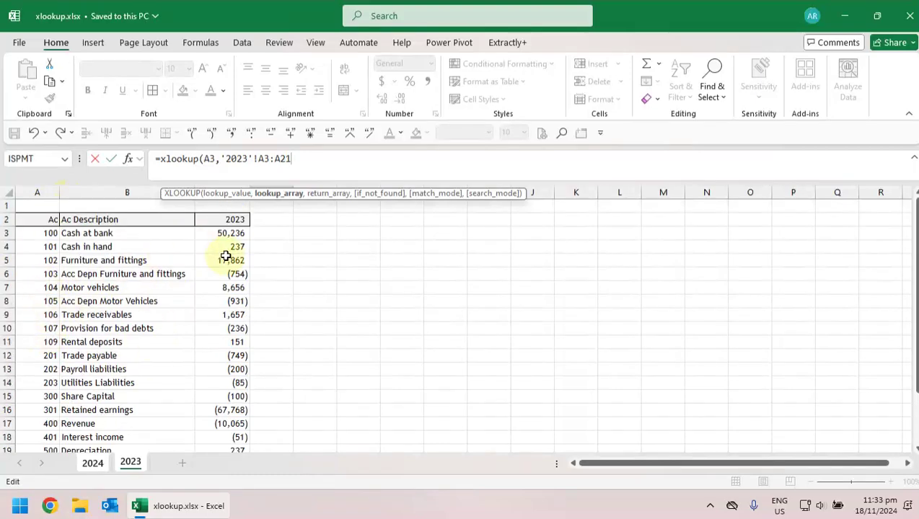
type(",")
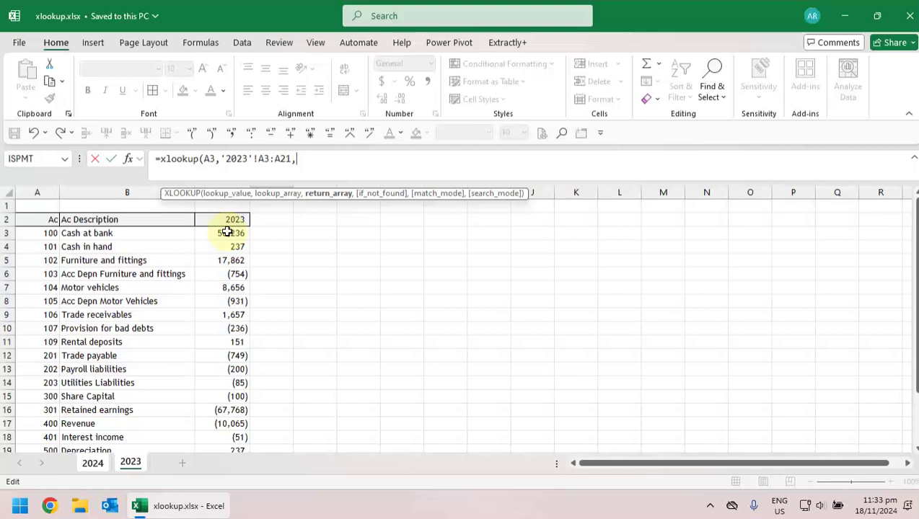
Complete the XLOOKUP with the 2023 sheet's balances C3:C21 as the return array and 0 if not found
left_click_drag(227, 233, 242, 433)
scroll(334, 365, "up", 2)
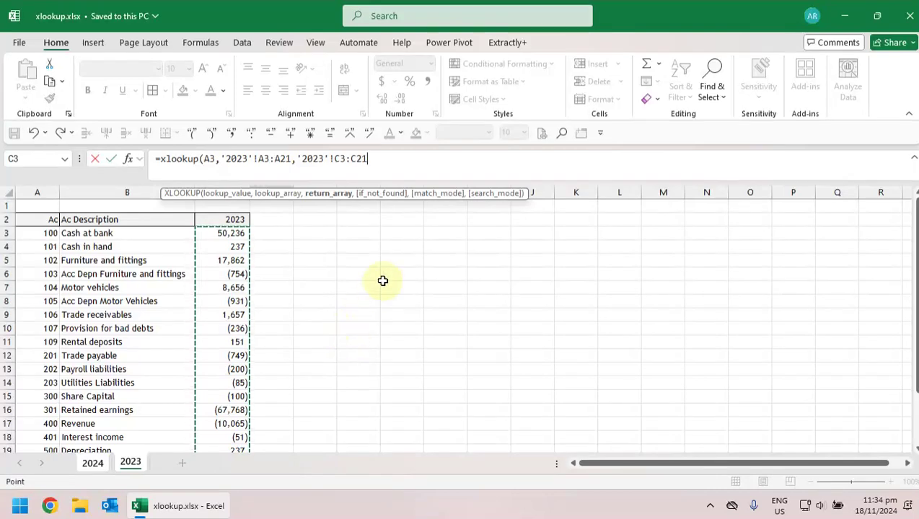
type(",0")
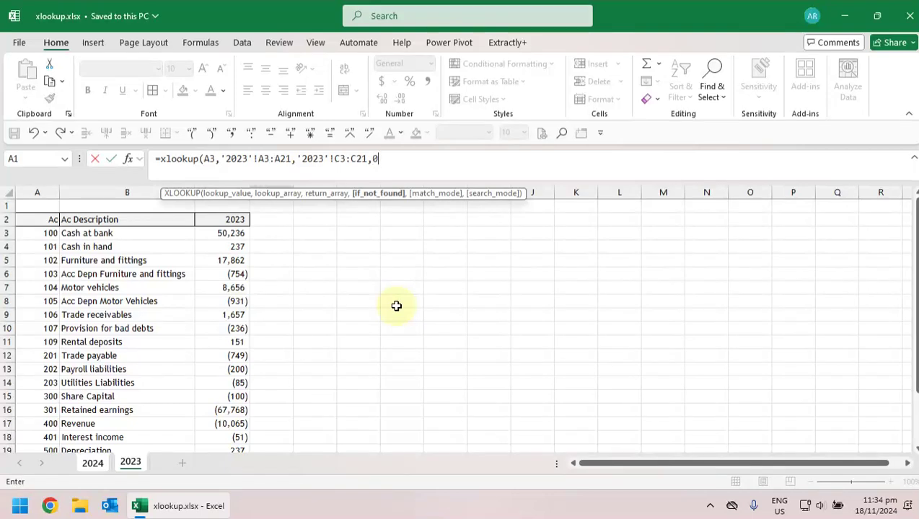
type(")")
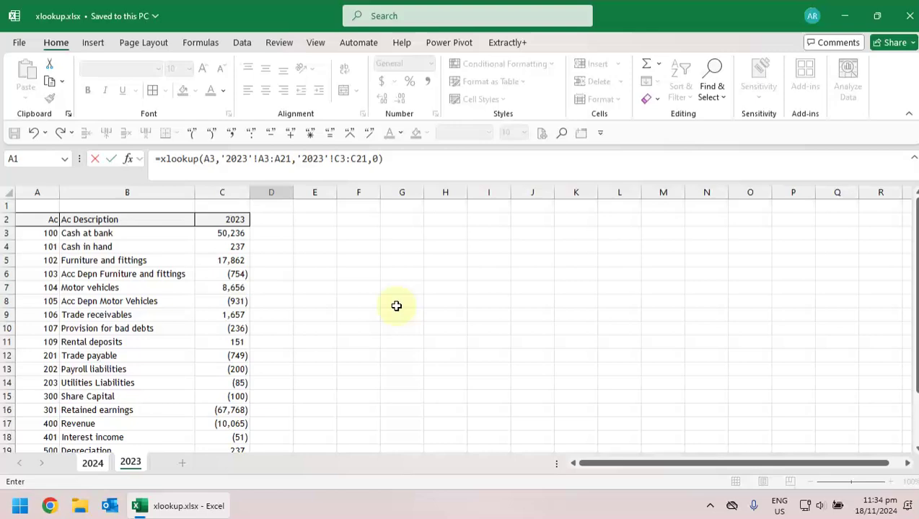
key("Return")
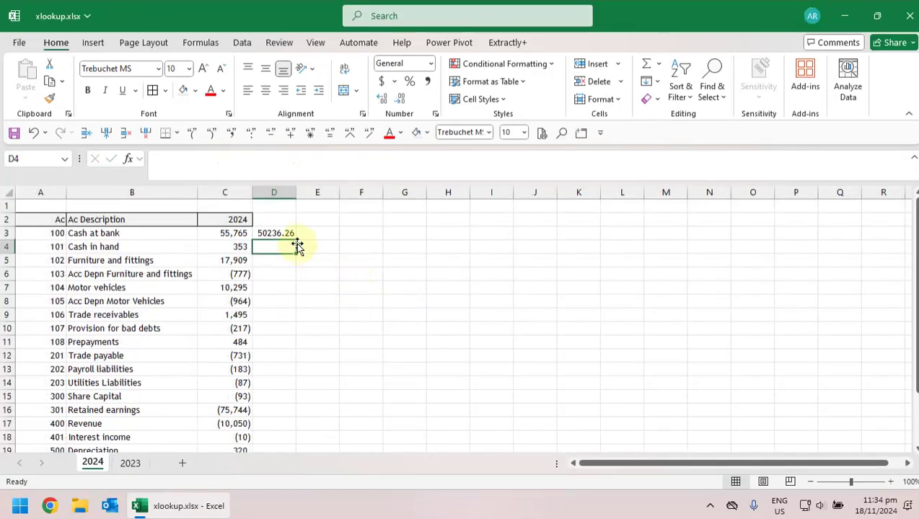
Enter the text header 2023 in D2 of the 2024 sheet
left_click(285, 232)
left_click(287, 219)
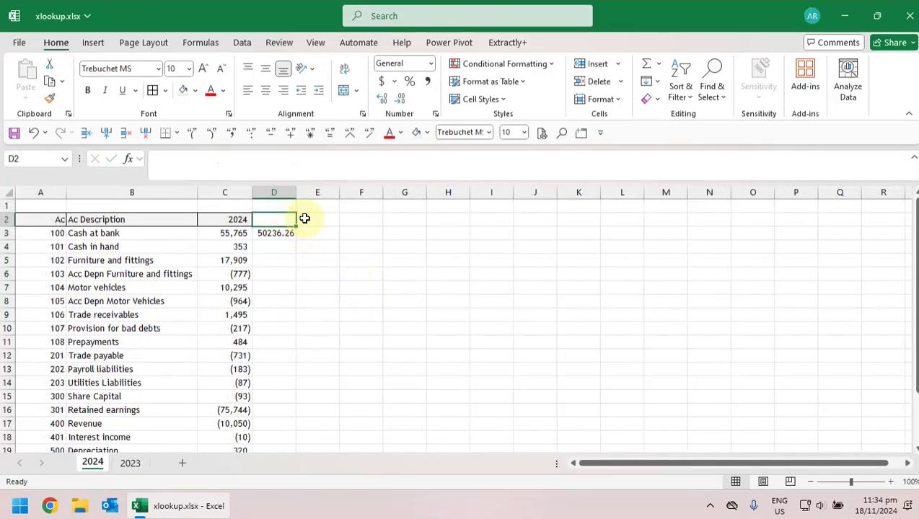
type("20")
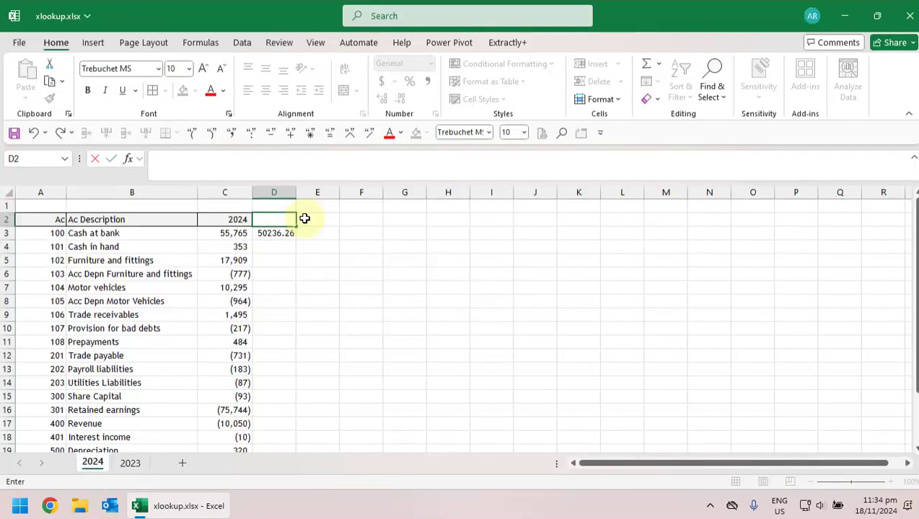
type("23")
key("Return")
Right-align the 2023 header in D2 to match the neighbouring 2024 header
left_click(270, 218)
key("Left")
key("Right")
key("Right")
key("Left")
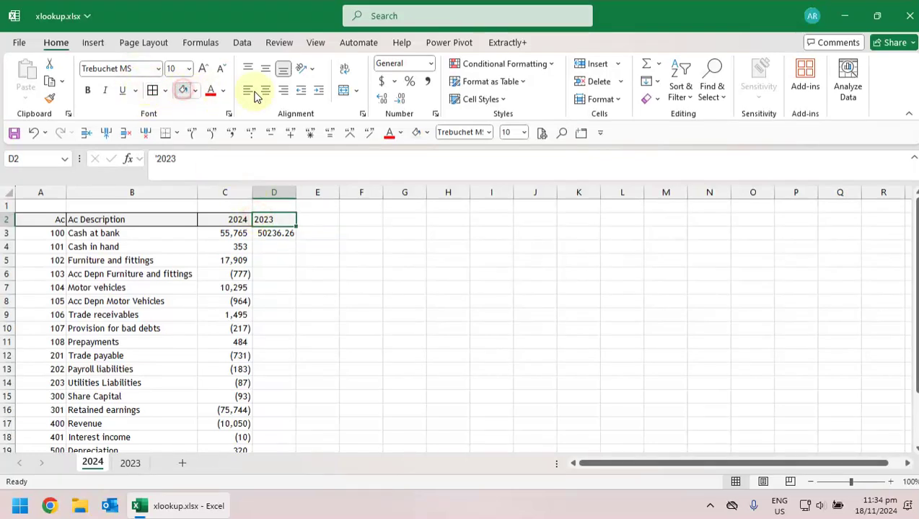
left_click(283, 90)
Make the lookup and return ranges in the D3 XLOOKUP absolute, as $A$3:$A$21 and $C$3:$C$21
key("Down")
left_click_drag(296, 240, 297, 259)
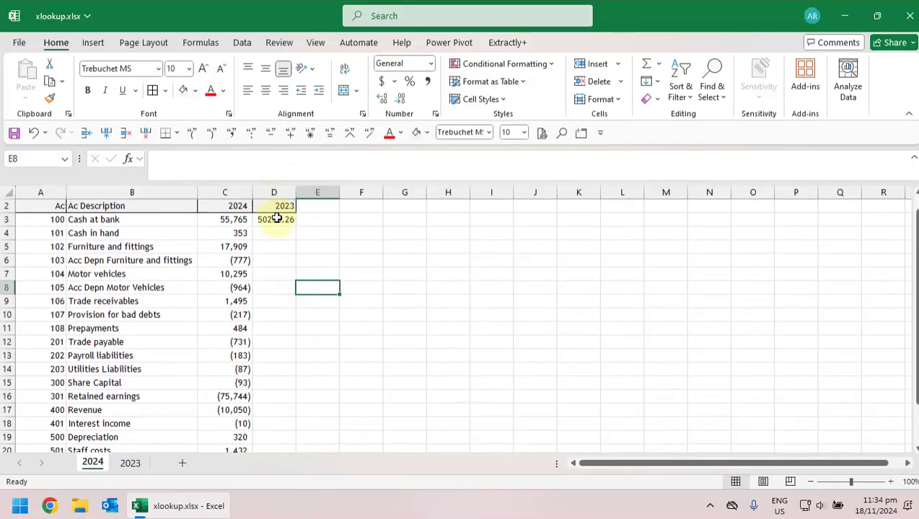
left_click(265, 159)
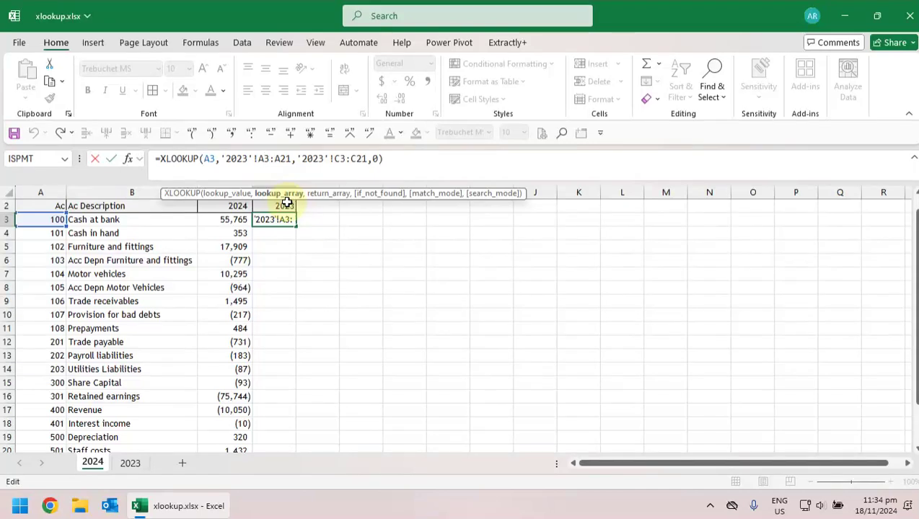
key("F4")
left_click(300, 159)
key("F4")
left_click(363, 159)
key("F4")
left_click(393, 158)
key("F4")
key("Return")
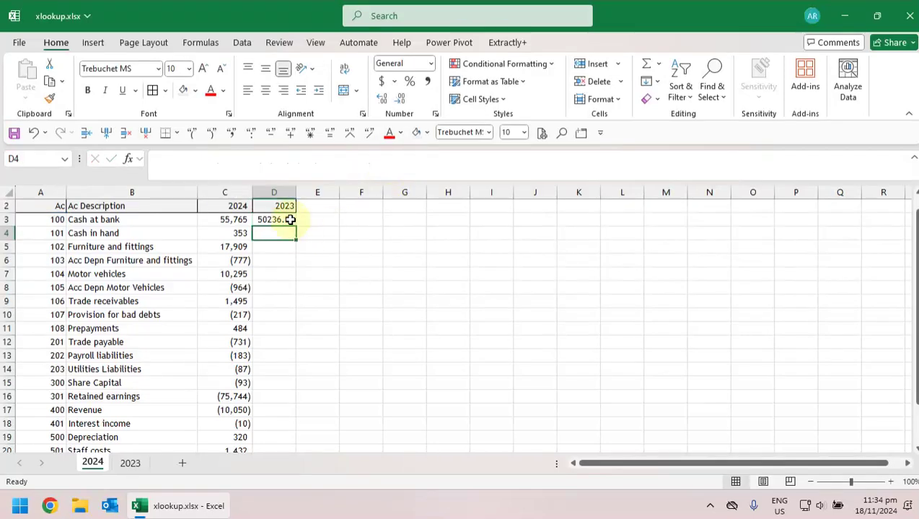
Fill the D3 formula down to D22 and format the 2023 balances in comma style without decimals
left_click(290, 219)
left_click_drag(299, 227, 301, 437)
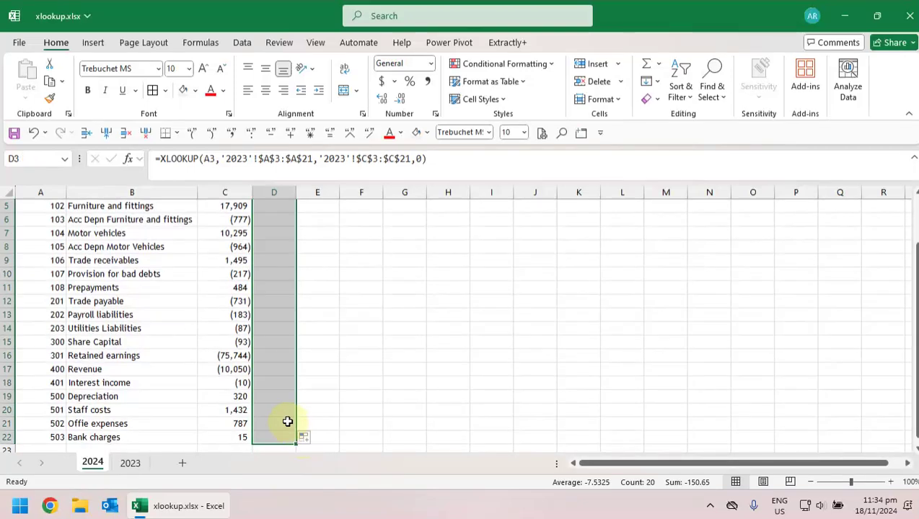
left_click(430, 63)
left_click(420, 88)
left_click(428, 81)
left_click(399, 98)
left_click(399, 98)
left_click(372, 301)
scroll(384, 316, "down", 2)
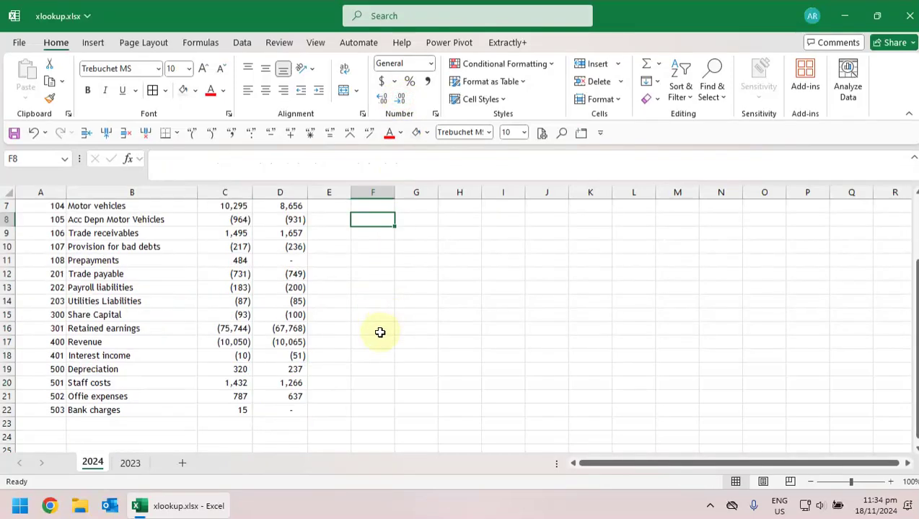
Check the sum of the looked-up 2023 balances in D3:D22
scroll(378, 329, "up", 2)
left_click_drag(295, 233, 297, 443)
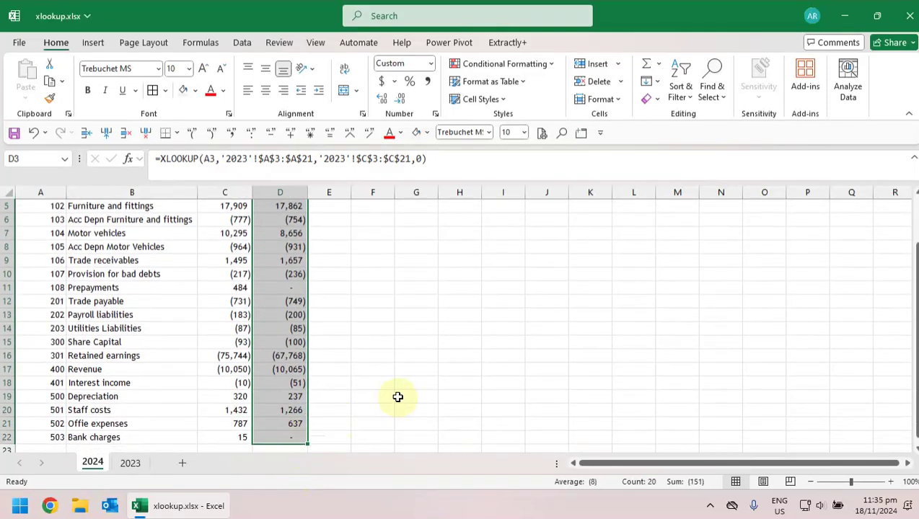
scroll(398, 398, "up", 2)
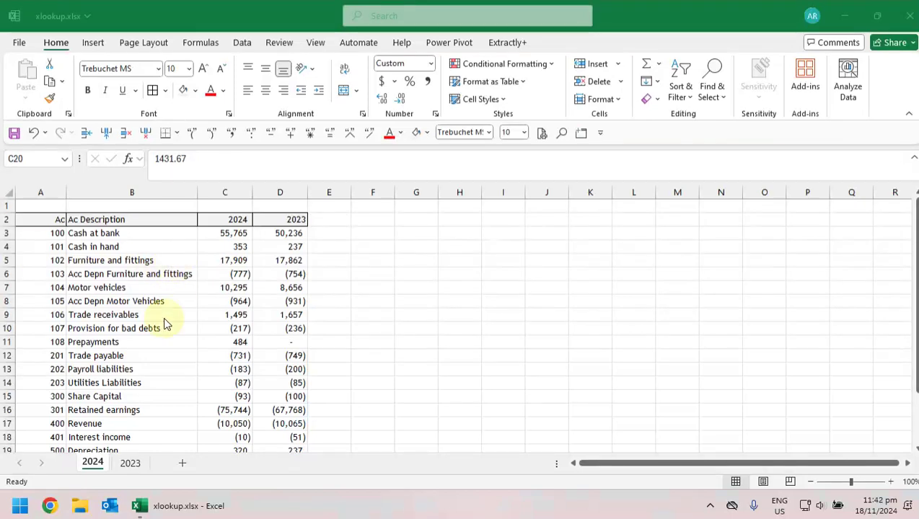
Start an XLOOKUP in D3 of the 2023 sheet with account code A3 as the lookup value
left_click(130, 467)
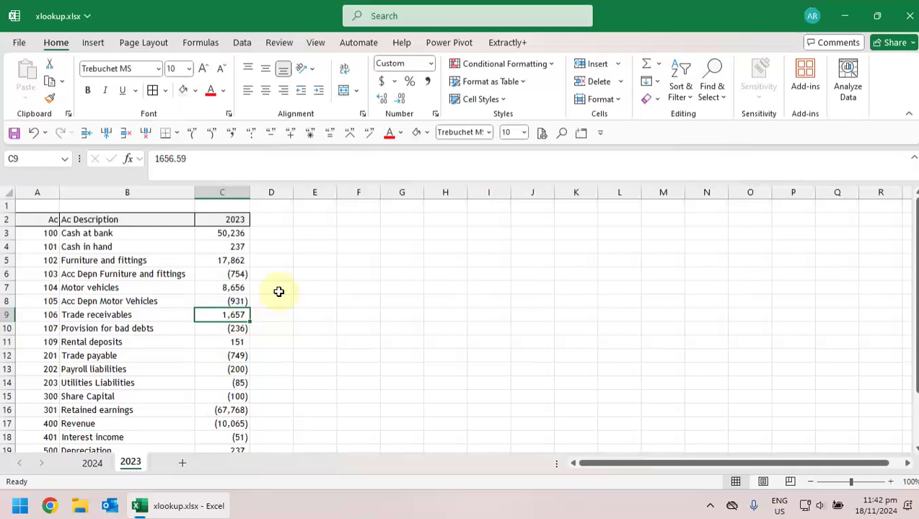
left_click(292, 234)
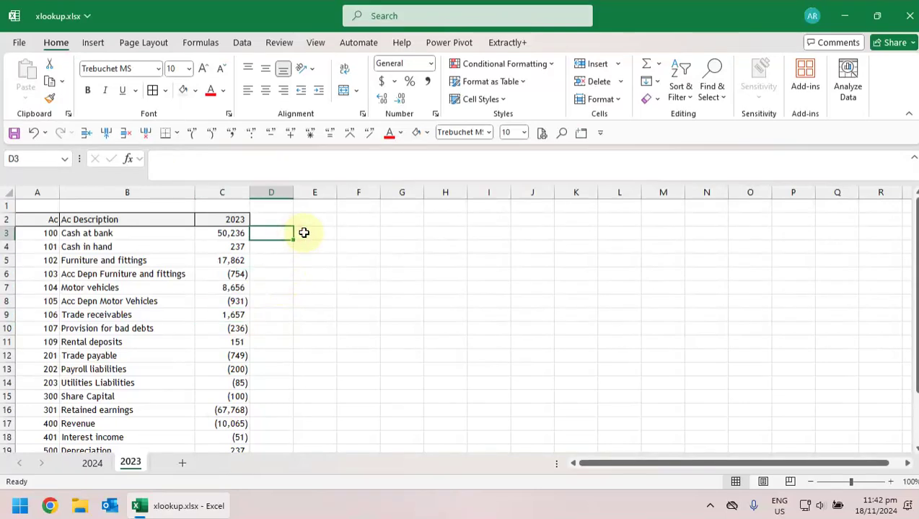
type("=x")
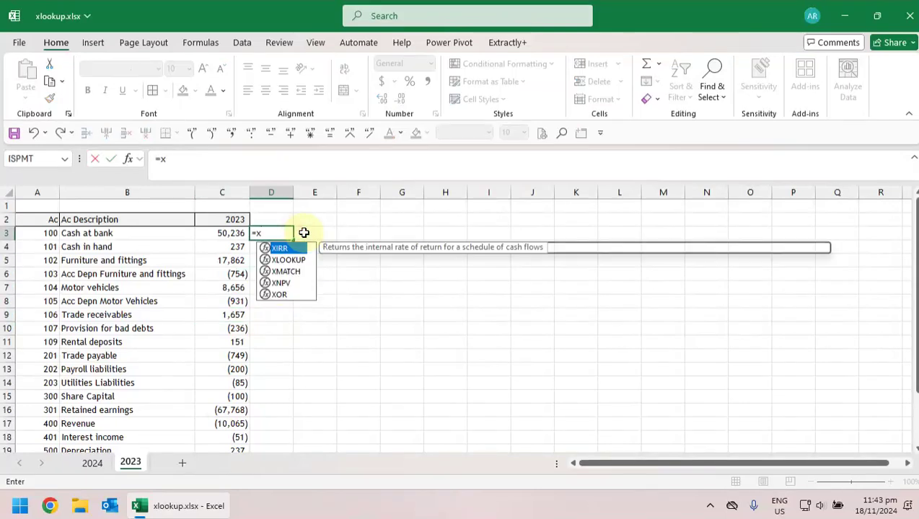
type("lookup(")
left_click(32, 232)
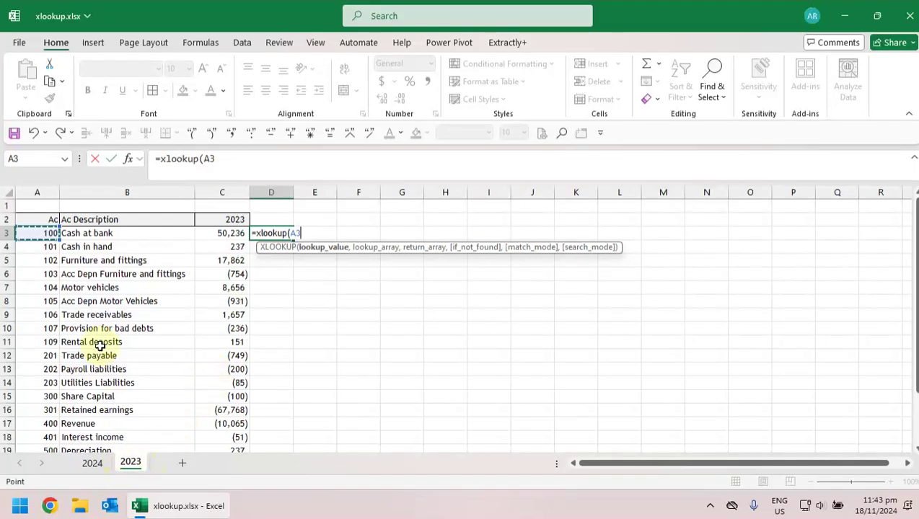
type(",")
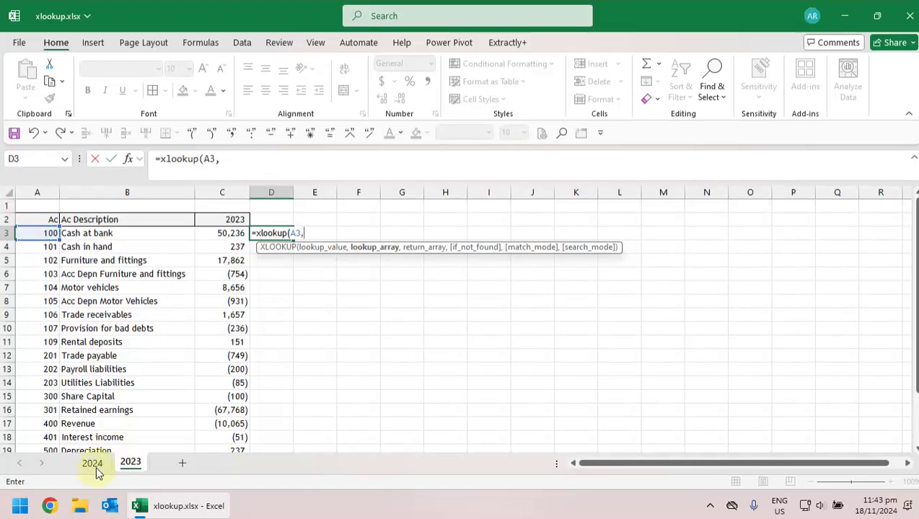
Set the 2024 sheet's account codes A3:A22 as the lookup array and its balances C3:C22 as the return array
left_click(93, 463)
left_click(41, 233)
left_click_drag(42, 252, 61, 408)
type(",")
scroll(232, 338, "up", 2)
left_click_drag(231, 229, 238, 412)
type(",'2024'!C3:C22,")
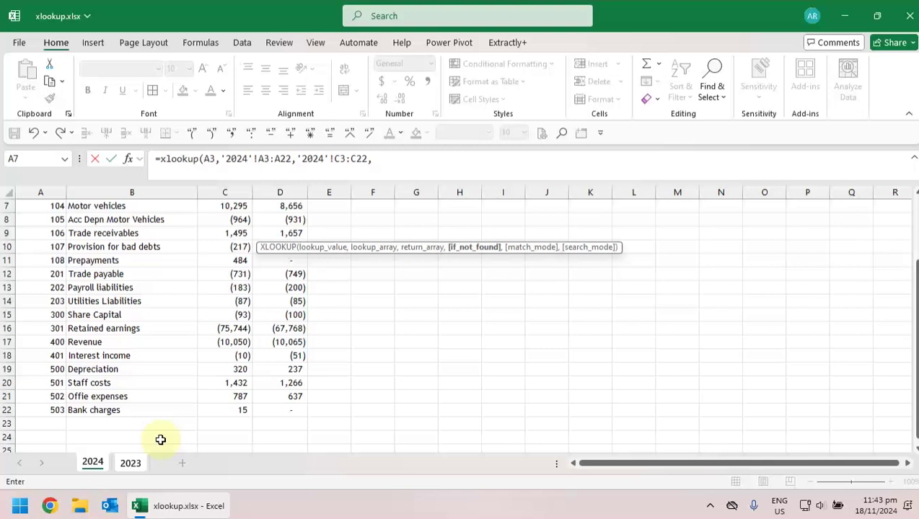
Set the if-not-found result to "not in 2024" and complete the formula
left_click(408, 169)
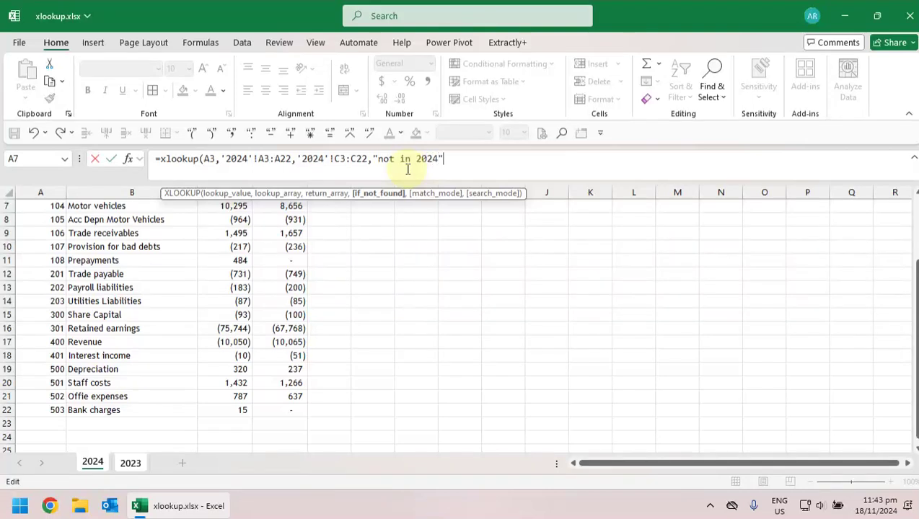
type(")")
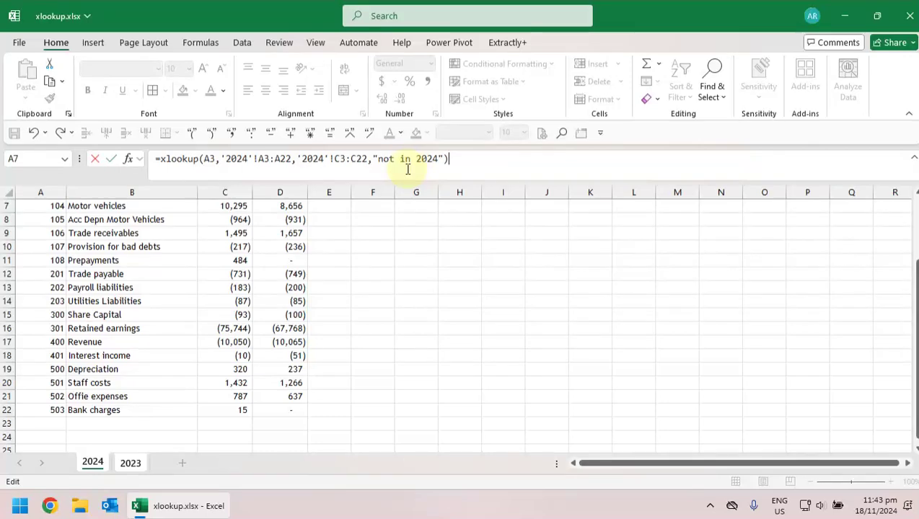
key("Return")
Fill the lookup formula down to D21 on the 2023 sheet and select the Rental deposits row's cells
left_click(274, 233)
left_click_drag(296, 240, 287, 443)
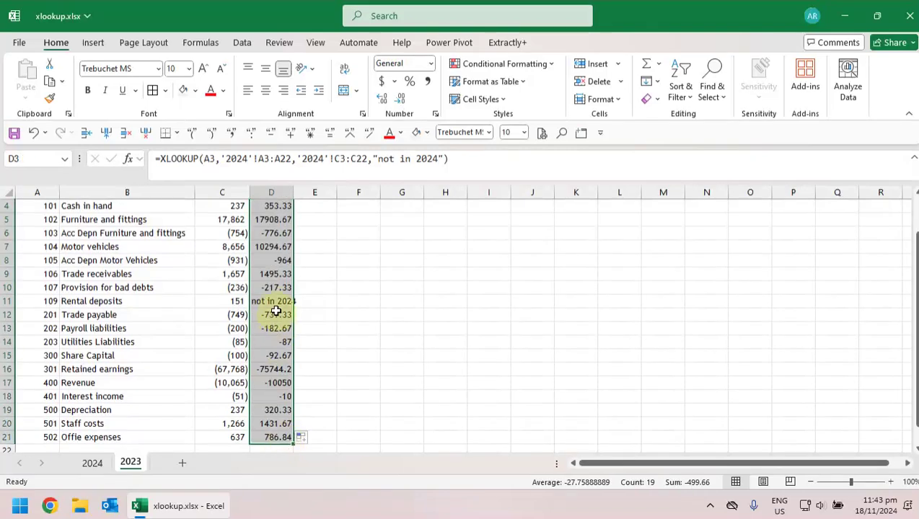
left_click_drag(281, 301, 55, 299)
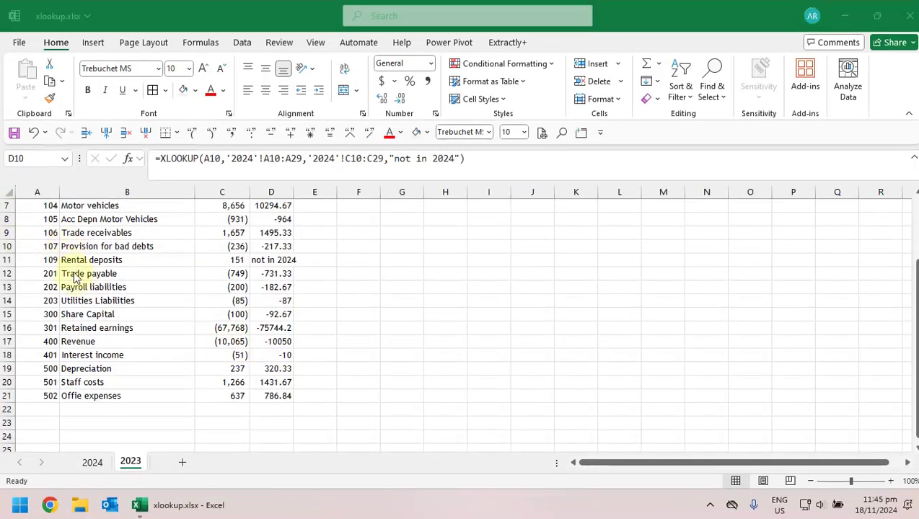
Insert a blank row above Trade payable on the 2024 sheet
left_click(92, 462)
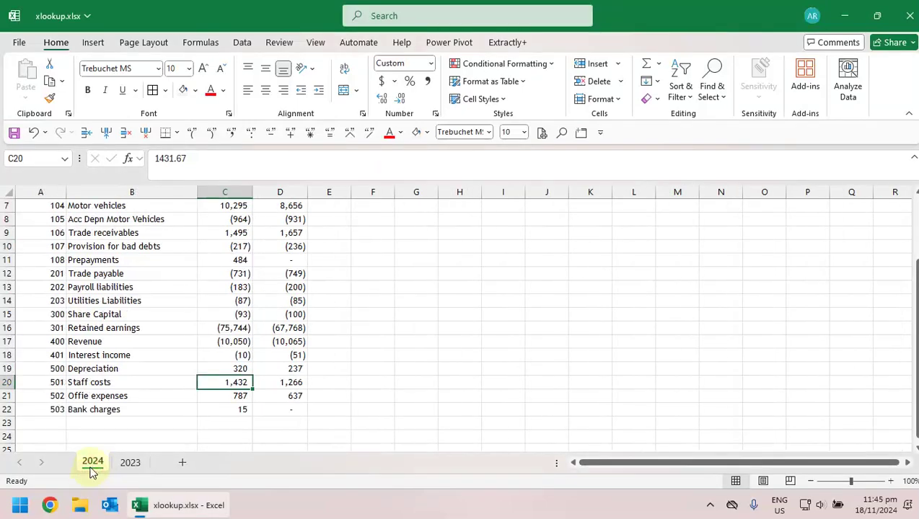
scroll(121, 307, "up", 2)
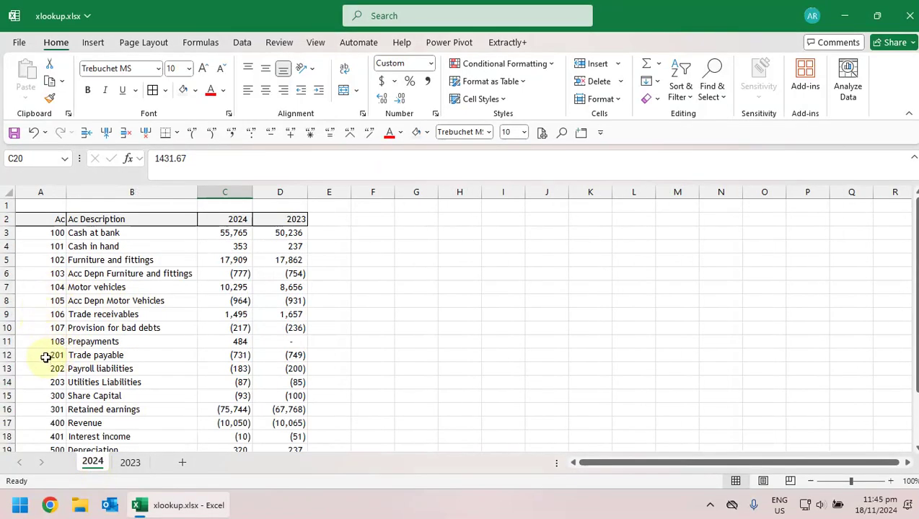
left_click_drag(45, 358, 307, 358)
left_click(86, 132)
Copy account code 109 and its Rental deposits description from the 2023 sheet into A12:B12 of the 2024 sheet
left_click(130, 462)
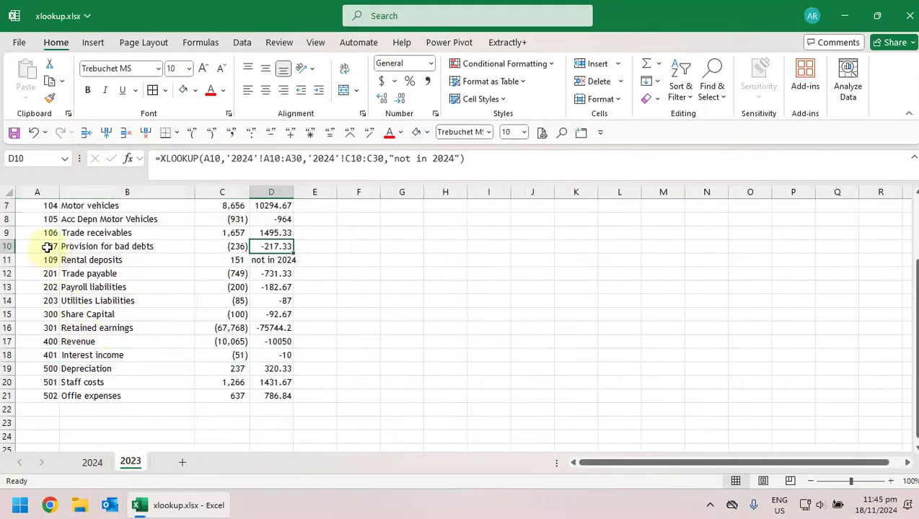
left_click_drag(50, 257, 115, 260)
key("ctrl+c")
left_click(92, 462)
left_click(57, 353)
key("ctrl+v")
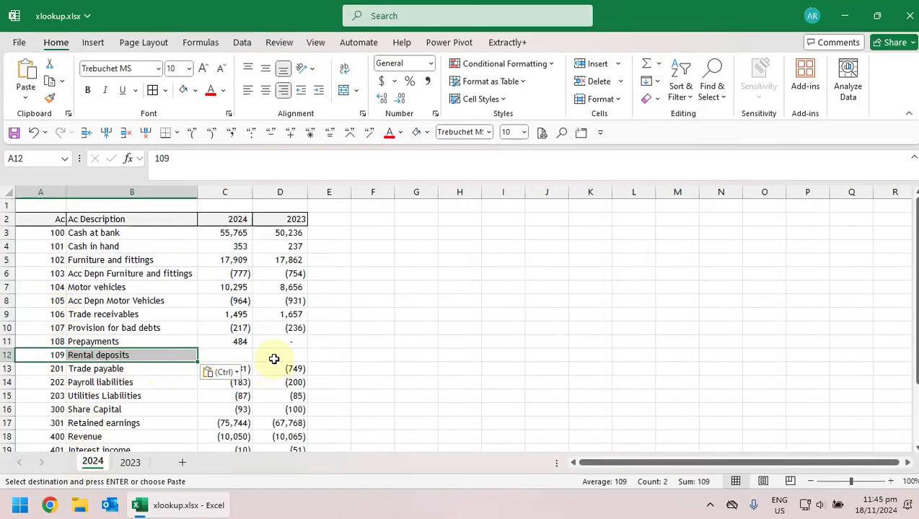
Enter 0 as the 2024 Rental deposits balance in C12 and fill the lookup formula from D11 into D12
left_click(248, 353)
left_click(242, 340)
left_click(248, 352)
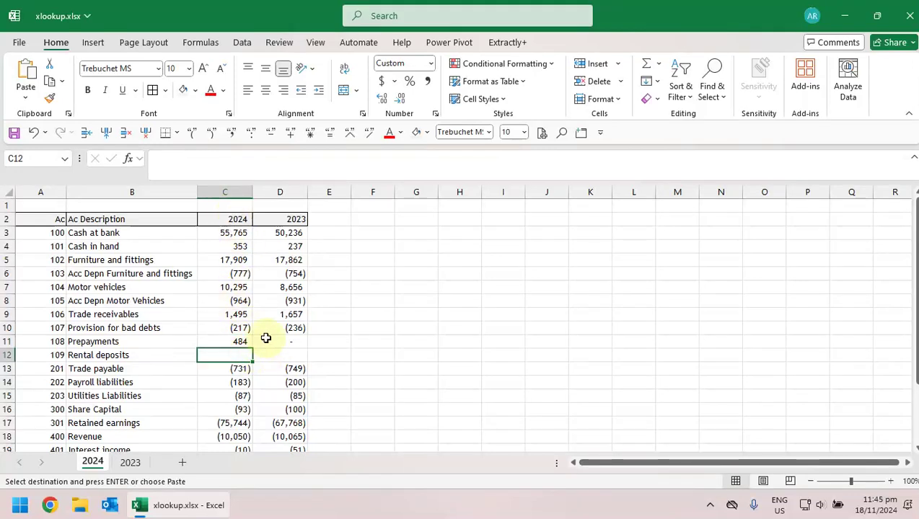
type("0")
key("Tab")
left_click(265, 337)
left_click_drag(308, 348, 310, 365)
left_click(45, 355)
left_click(90, 355)
Total the 2024 balances in C24 with AutoSum and fill the total across to D24
scroll(318, 325, "down", 4)
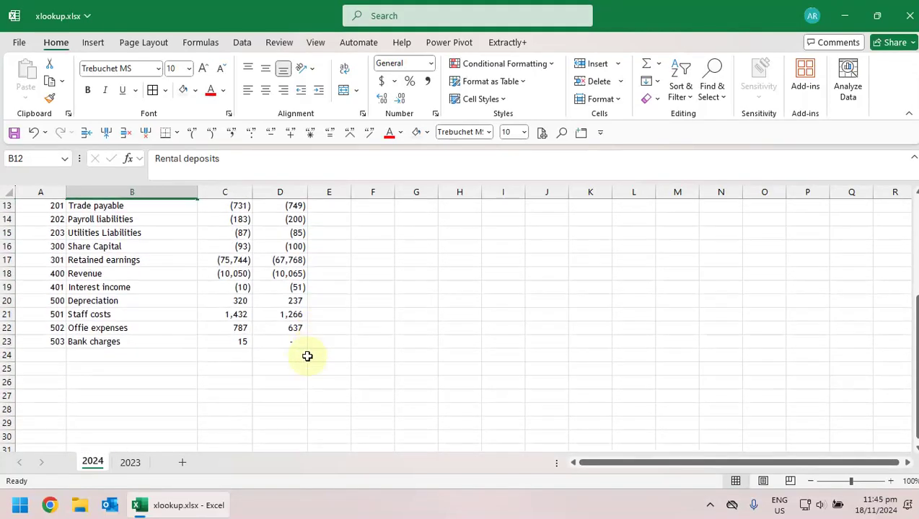
left_click(249, 355)
left_click(644, 65)
key("Return")
left_click(221, 353)
left_click_drag(251, 361, 292, 362)
Apply a border to the totals in C24:D24
left_click(176, 132)
left_click(205, 386)
left_click(449, 383)
Open the XLOOKUP formula in D5 of the 2024 sheet to review its arguments
scroll(462, 384, "up", 4)
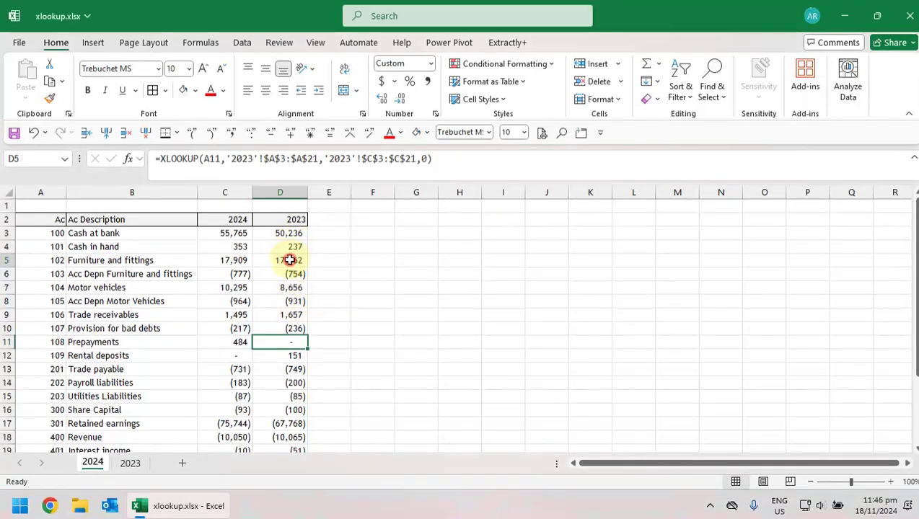
left_click(289, 259)
left_click(289, 159)
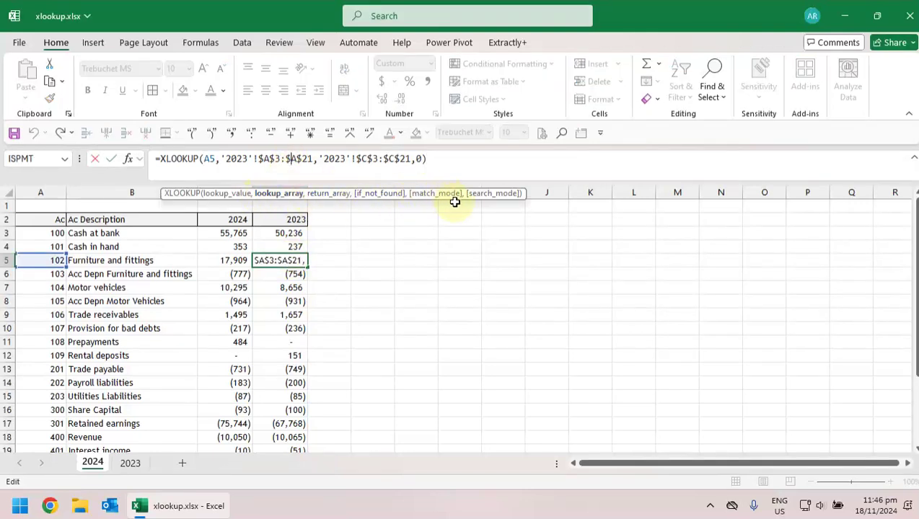